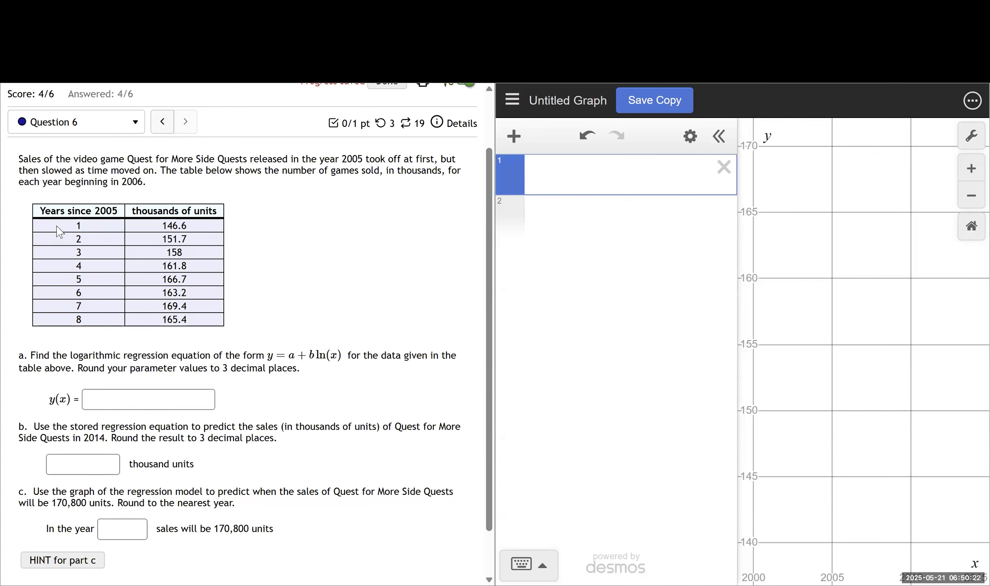
Copy the eight data rows of Question 6's sales table into the first Desmos expression line as a table
left_click_drag(60, 232, 218, 328)
key("ctrl+c")
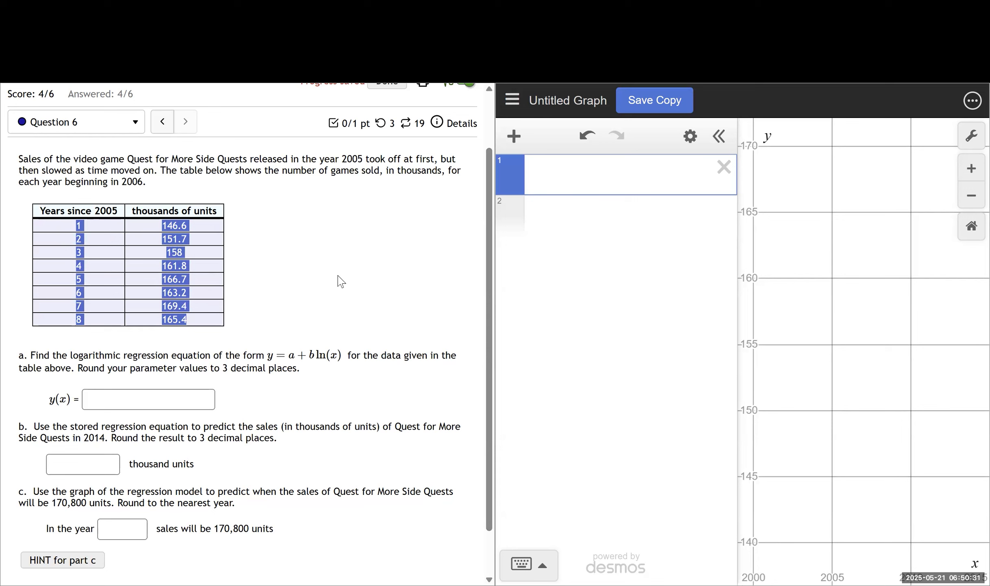
left_click(456, 237)
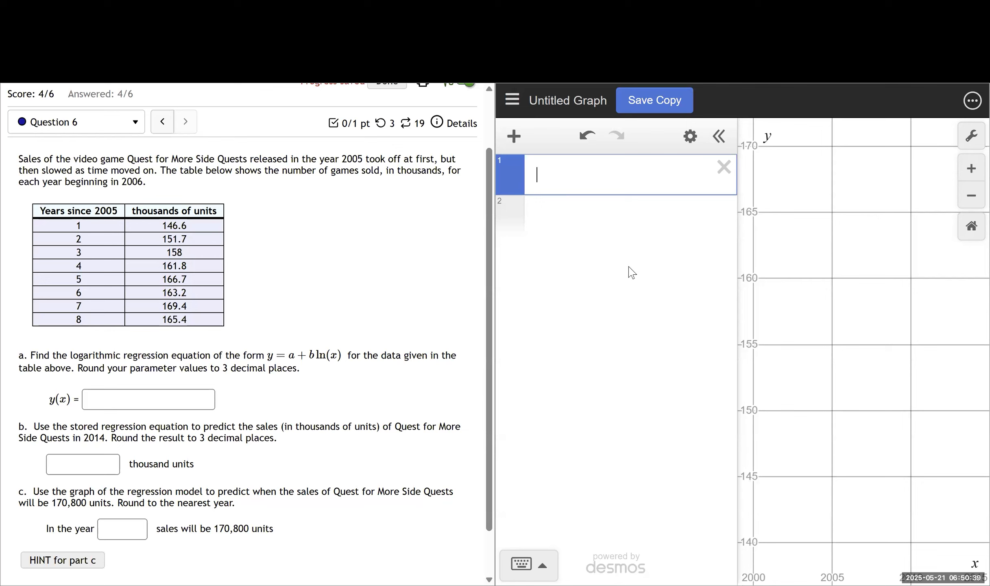
key("ctrl+v")
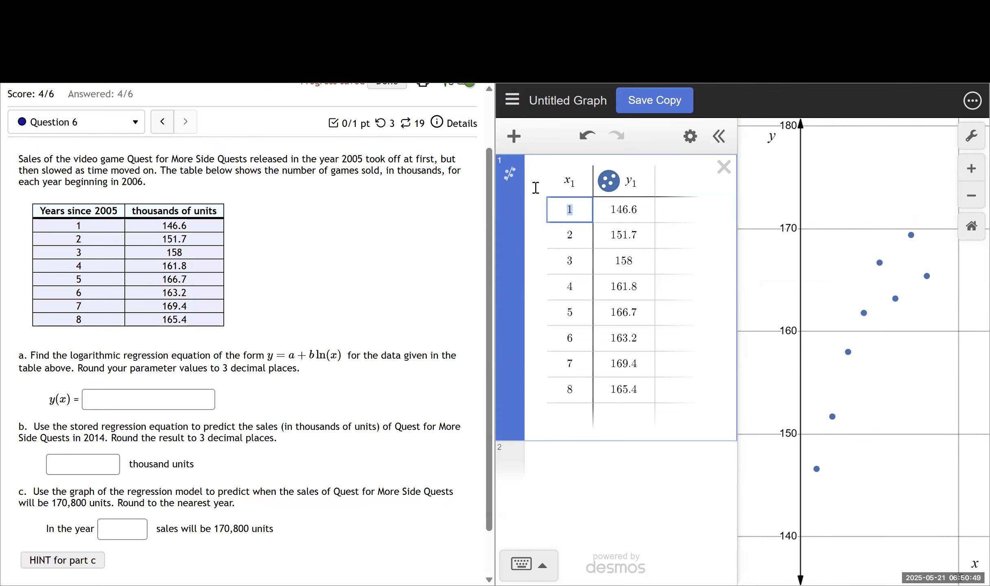
left_click(515, 142)
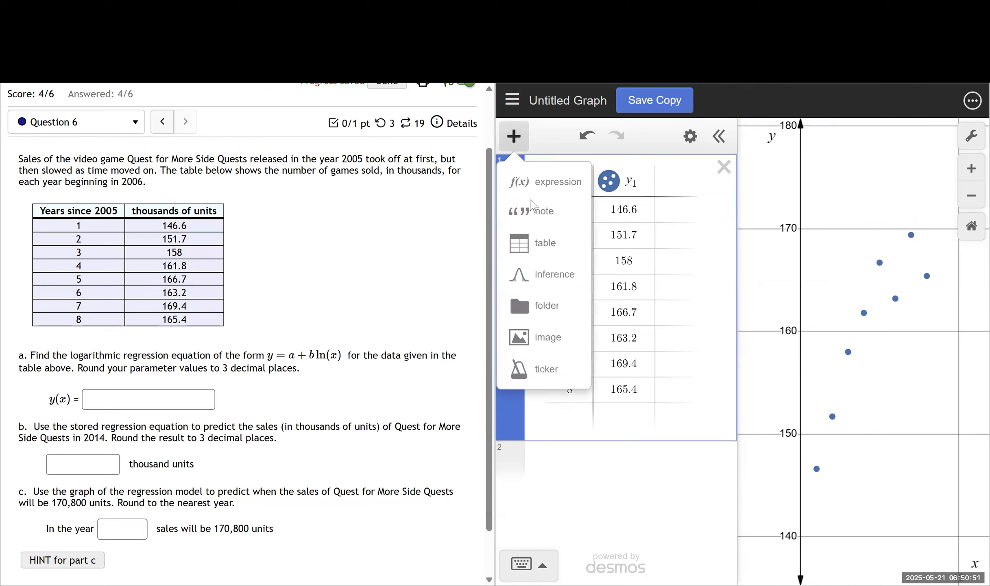
left_click(541, 244)
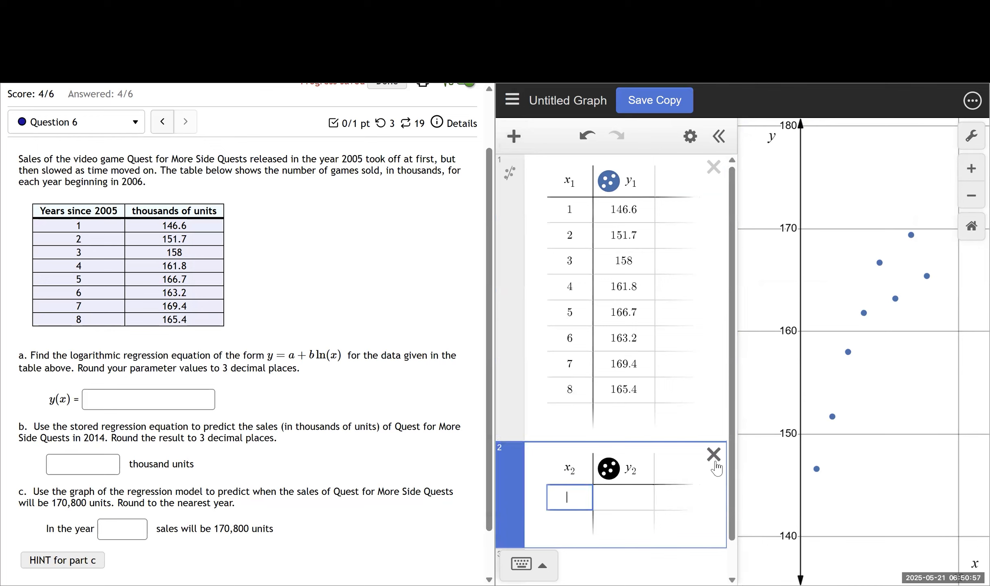
scroll(716, 463, "down", 1)
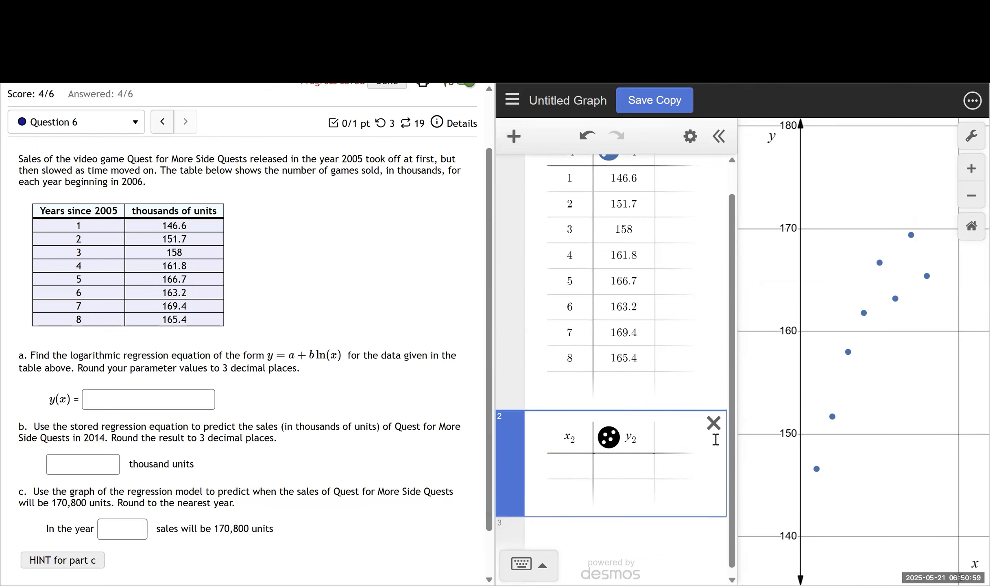
left_click(715, 427)
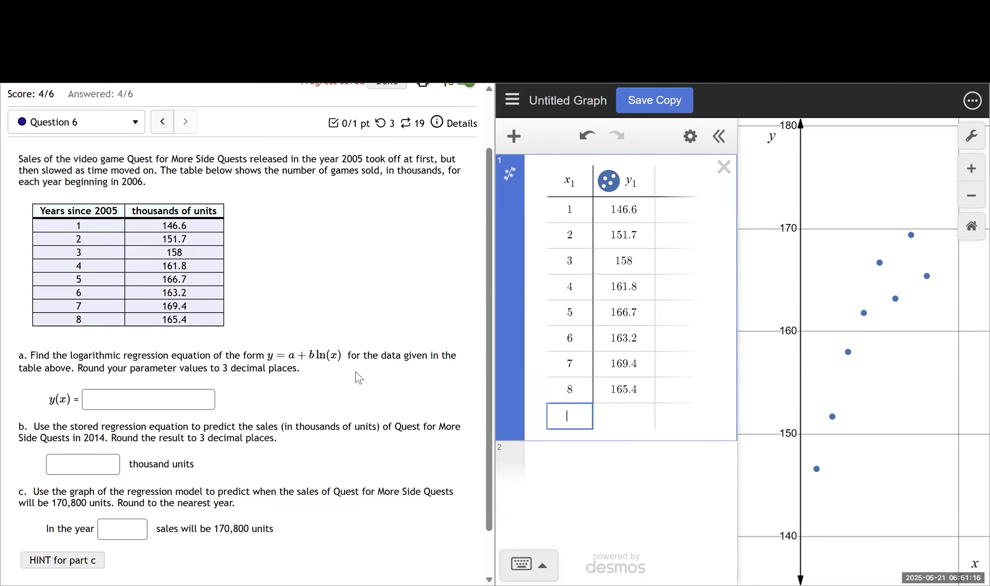
Add a regression to the data table, set it to Logarithmic Regression and turn on Log Mode
left_click(510, 179)
scroll(688, 352, "down", 2)
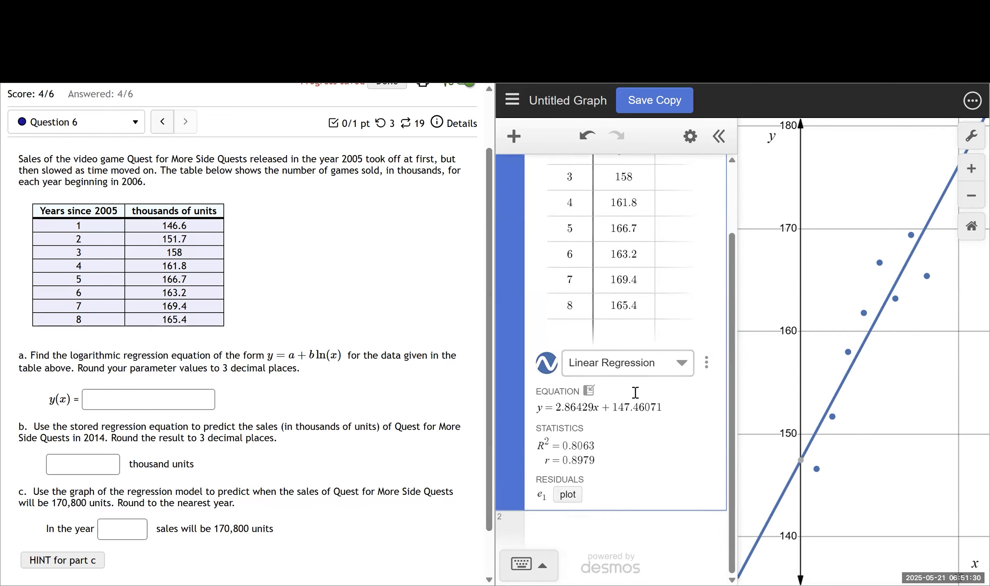
left_click(685, 369)
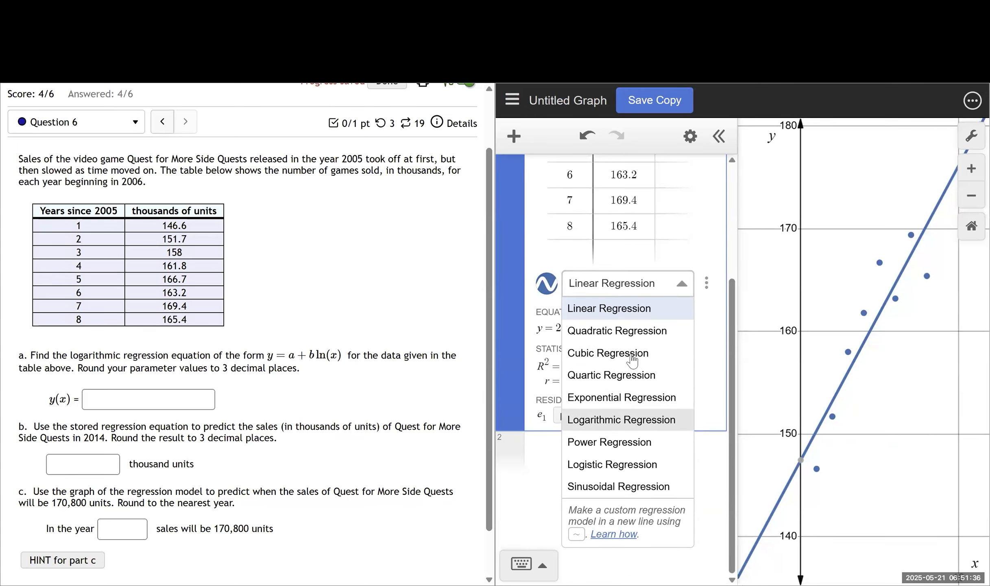
left_click(609, 419)
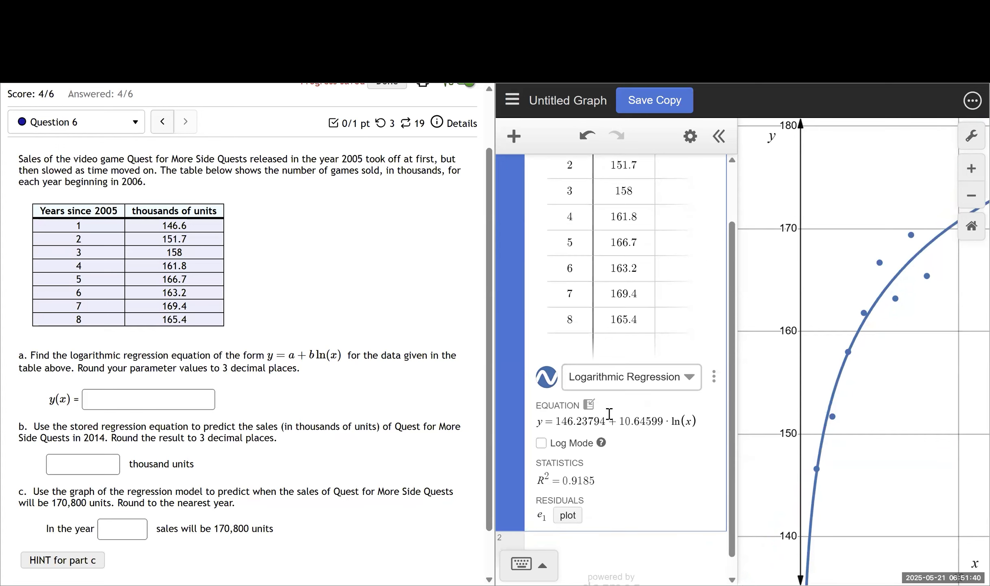
left_click(541, 443)
scroll(656, 461, "up", 2)
scroll(654, 461, "down", 3)
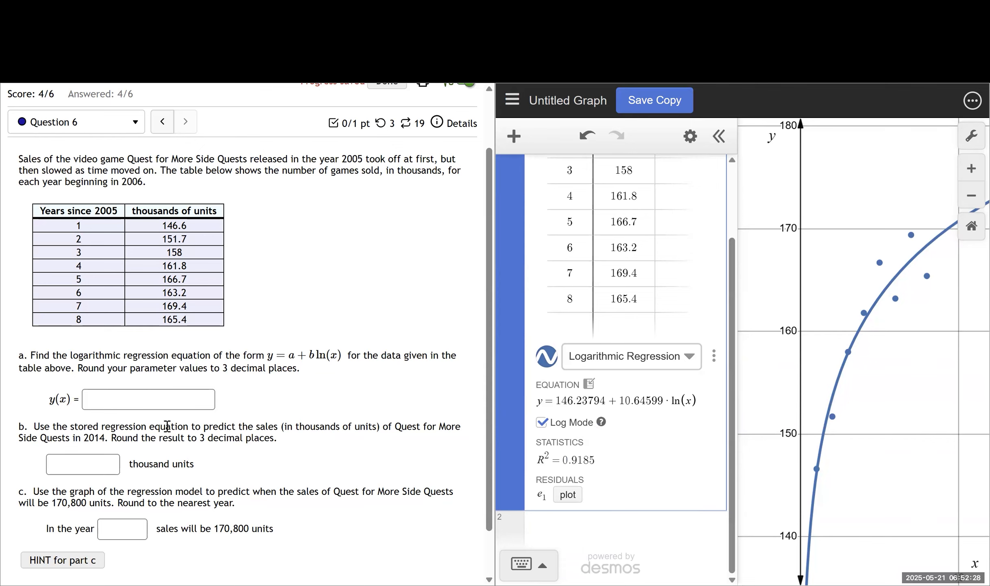
Answer part a of the homework question with 146.238 + 10.646 ln(x) and submit it
left_click(106, 401)
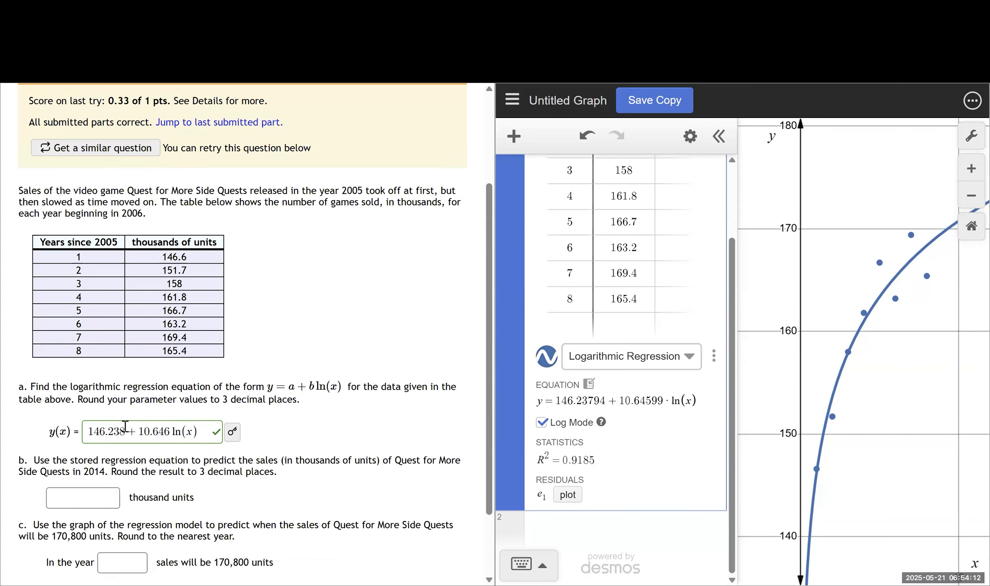
scroll(191, 386, "down", 2)
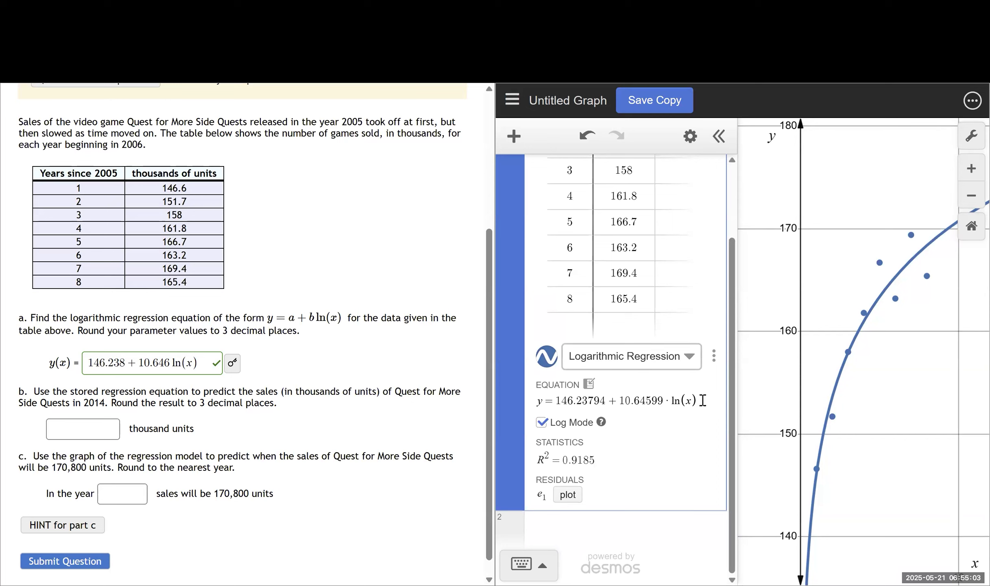
Export the regression equation to a new expression in Desmos and round its parameters to 146.238 and 10.646
left_click(589, 387)
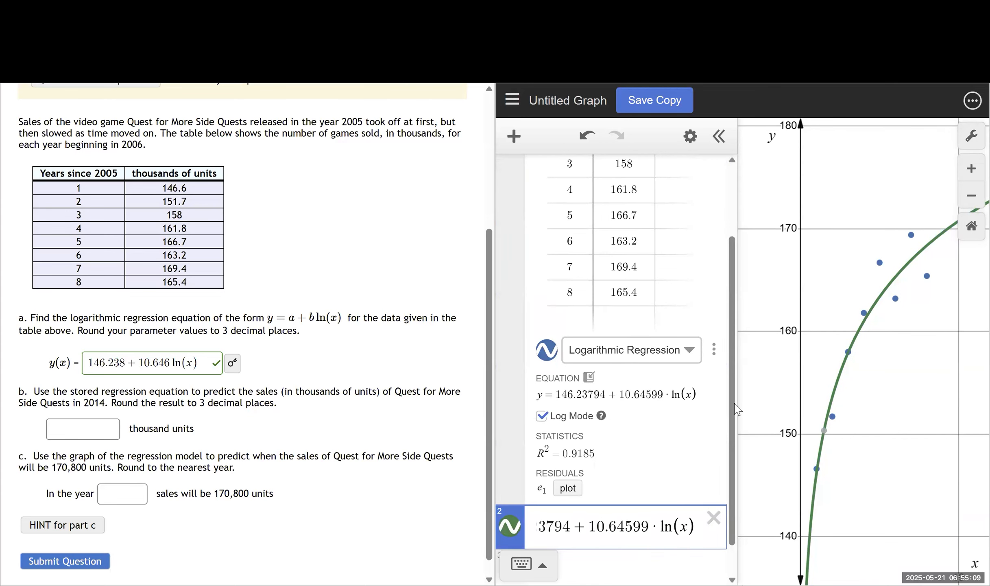
left_click_drag(737, 404, 957, 369)
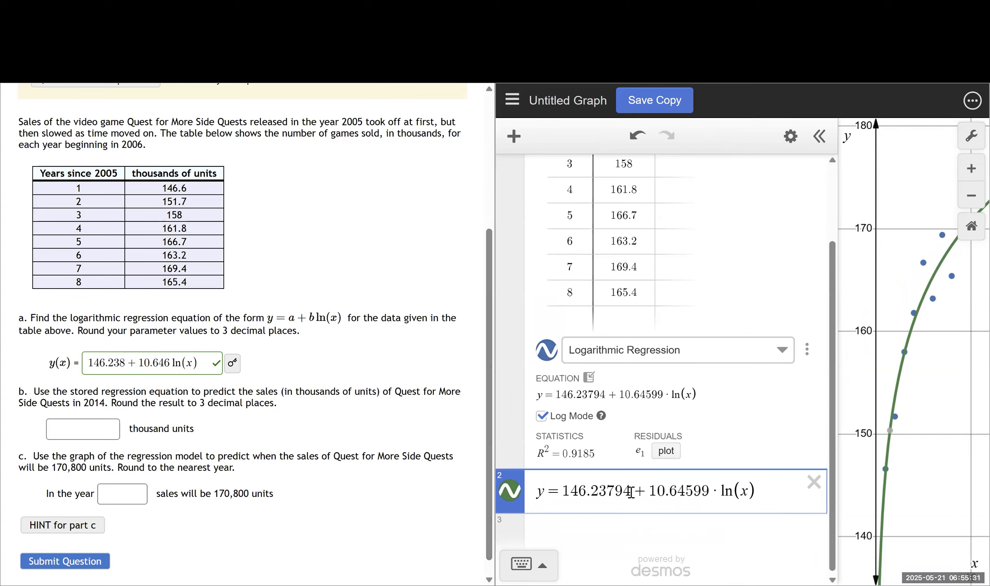
left_click_drag(630, 493, 610, 490)
type("8")
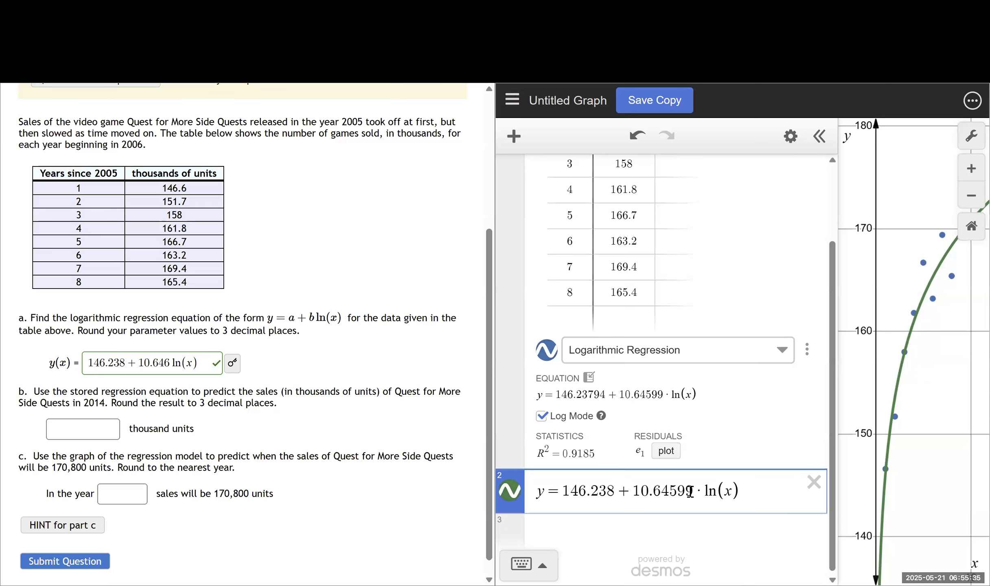
left_click_drag(692, 491, 671, 492)
type("6")
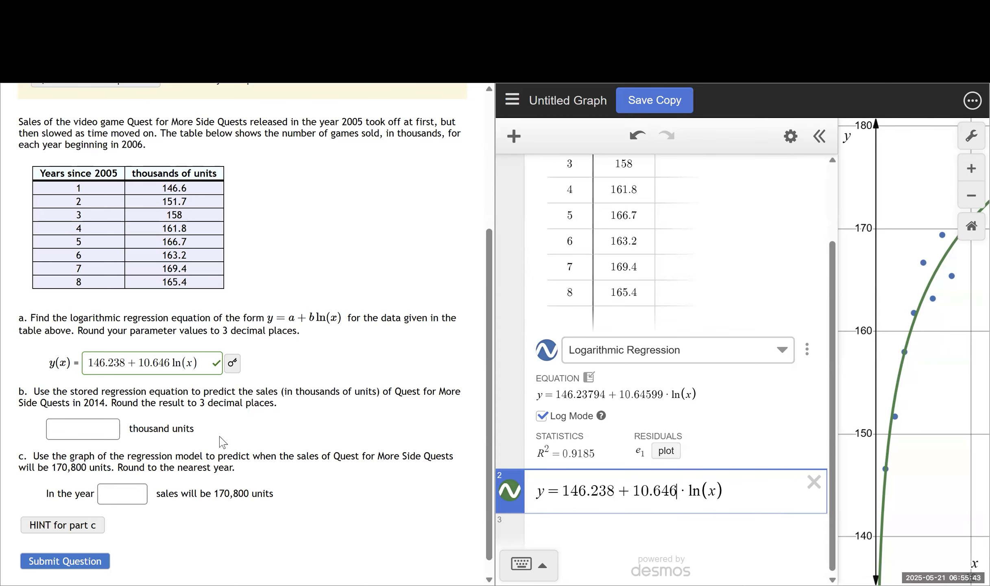
Evaluate the rounded equation at x = 9 and submit 169.630 as the answer to part b
double_click(712, 490)
type("9")
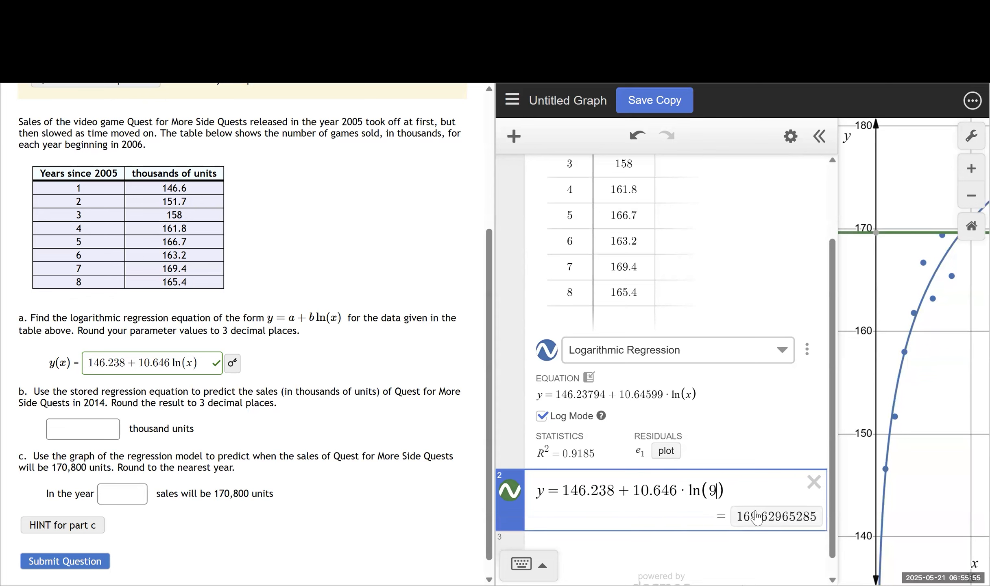
key("ctrl+z")
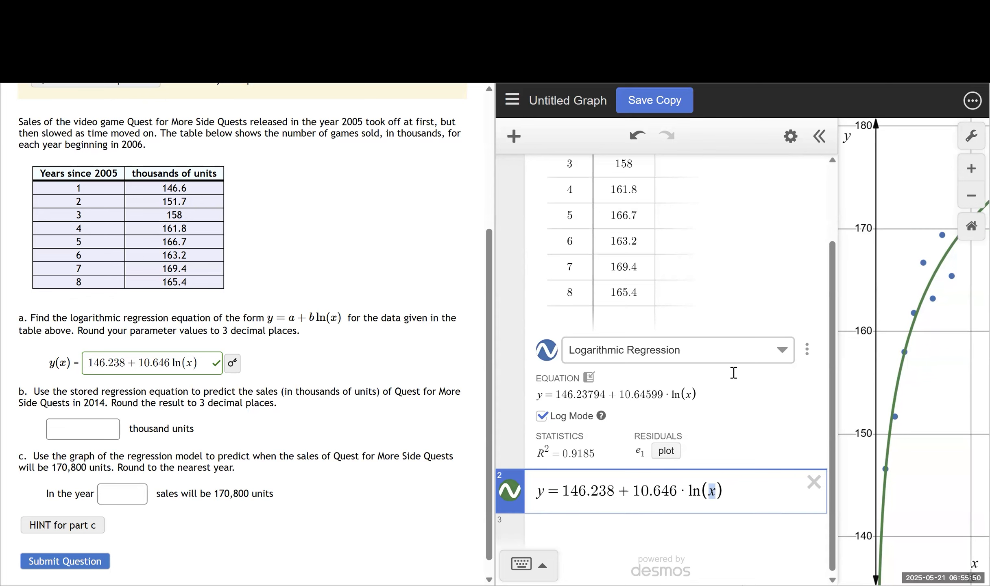
type("9")
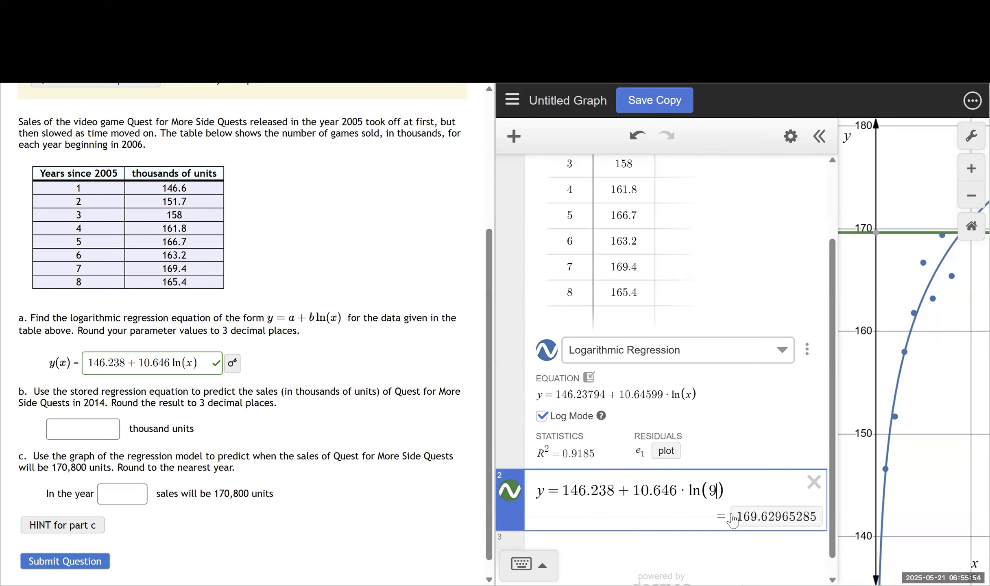
left_click(85, 425)
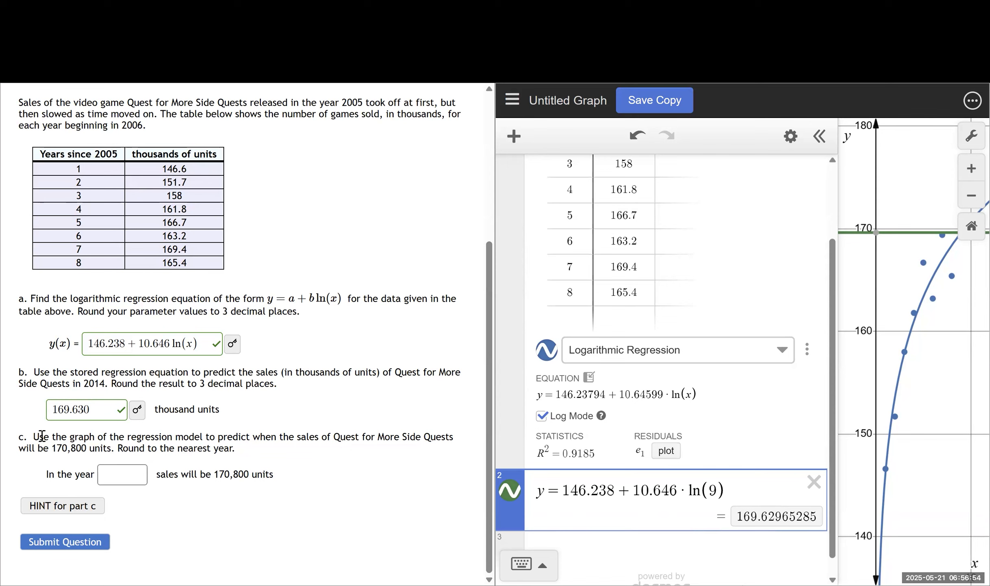
Hide the horizontal line graphed by the rounded equation evaluated at x = 9
left_click_drag(36, 437, 221, 440)
left_click(369, 465)
left_click_drag(53, 447, 115, 446)
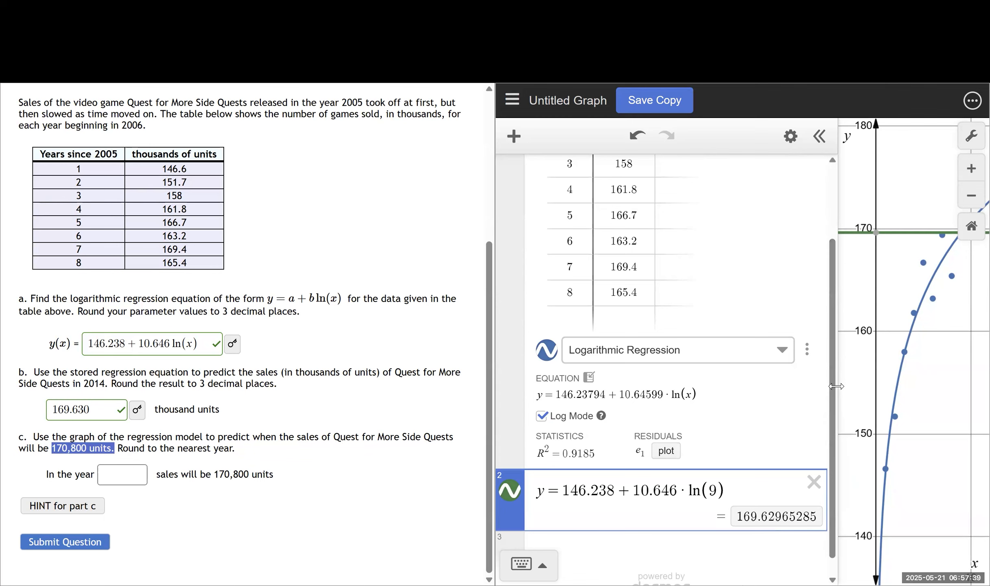
left_click_drag(836, 386, 737, 386)
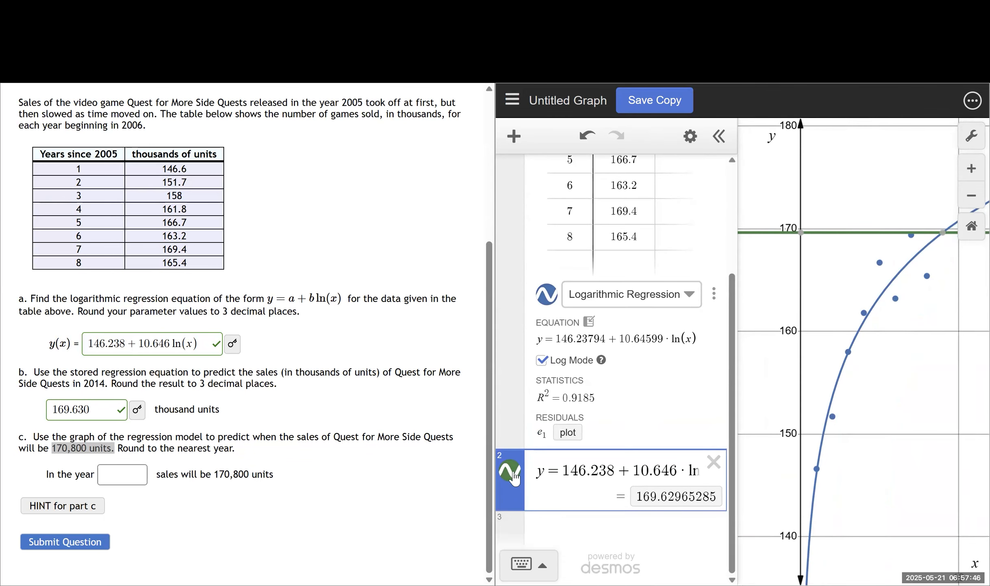
left_click(512, 474)
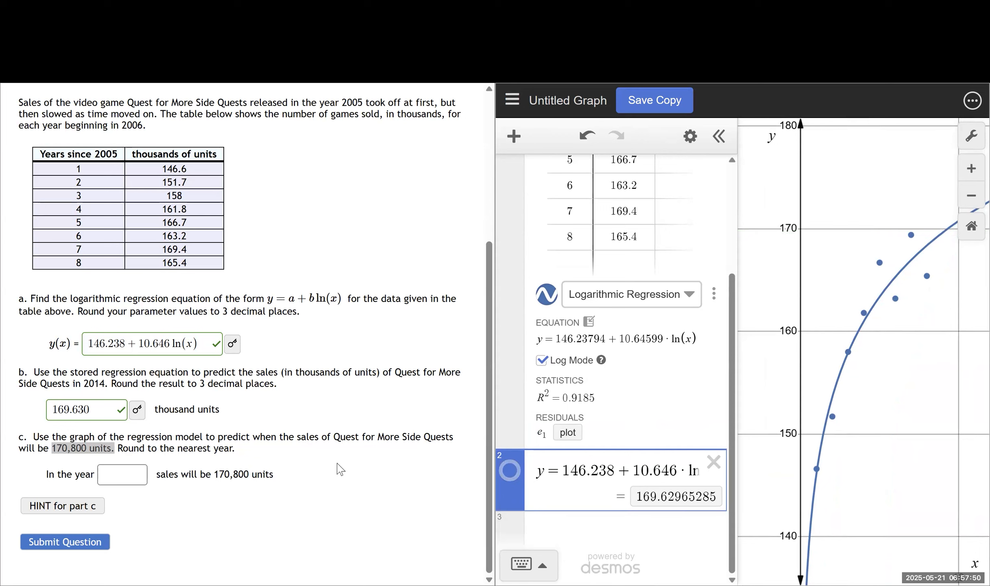
Graph the horizontal line y = 170.8 for part c's sales target of 170,800 units
left_click_drag(223, 437, 295, 437)
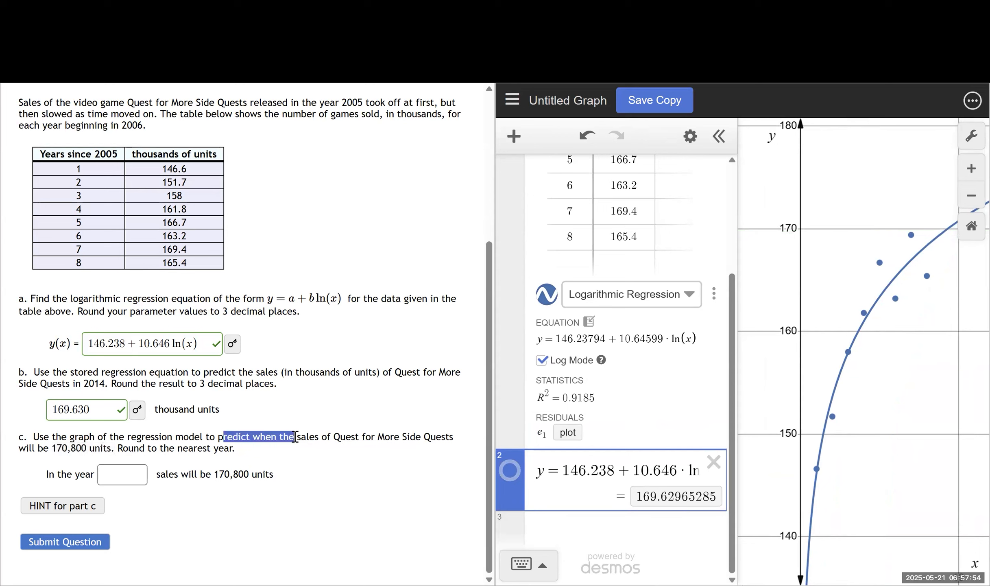
left_click(283, 455)
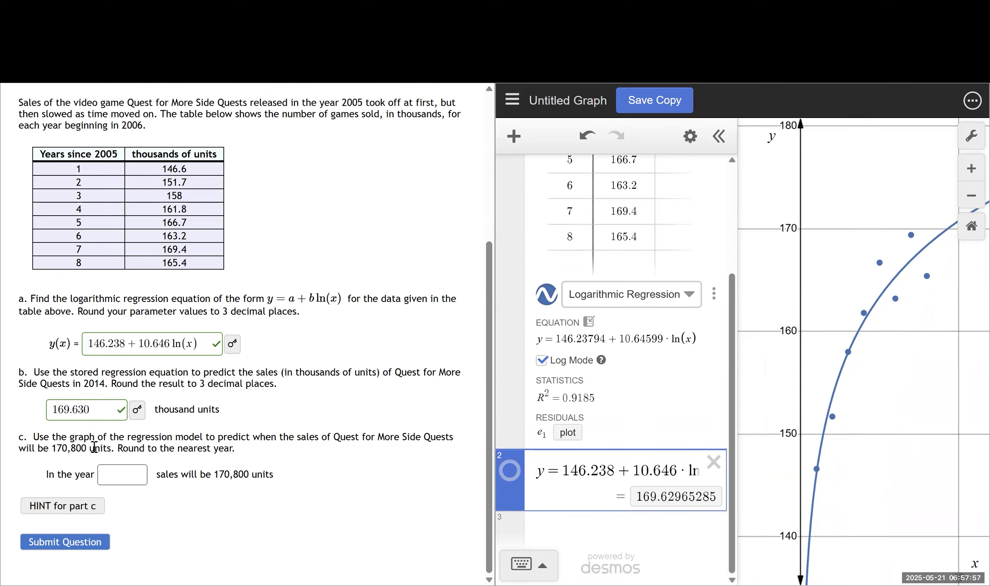
left_click(546, 522)
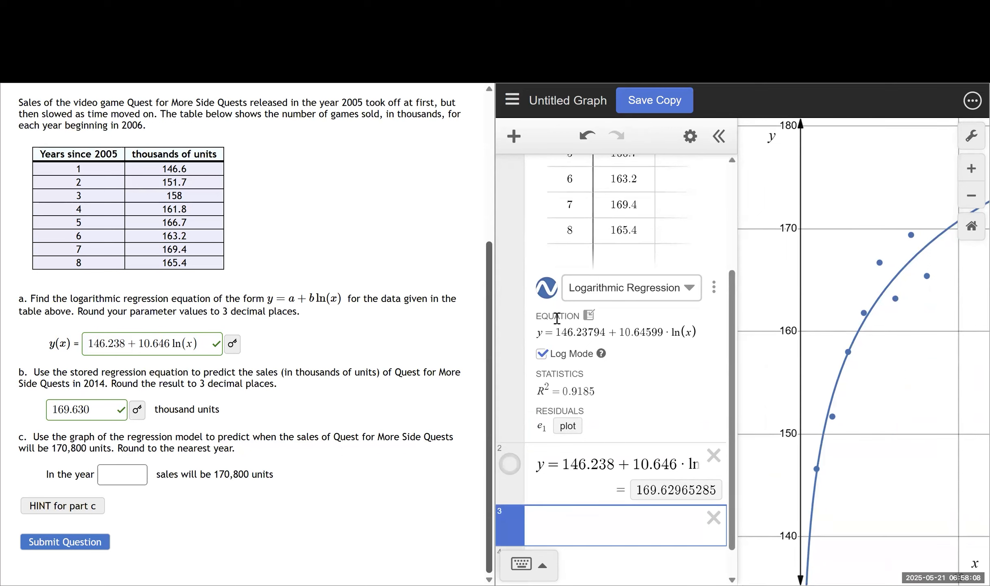
type("y=")
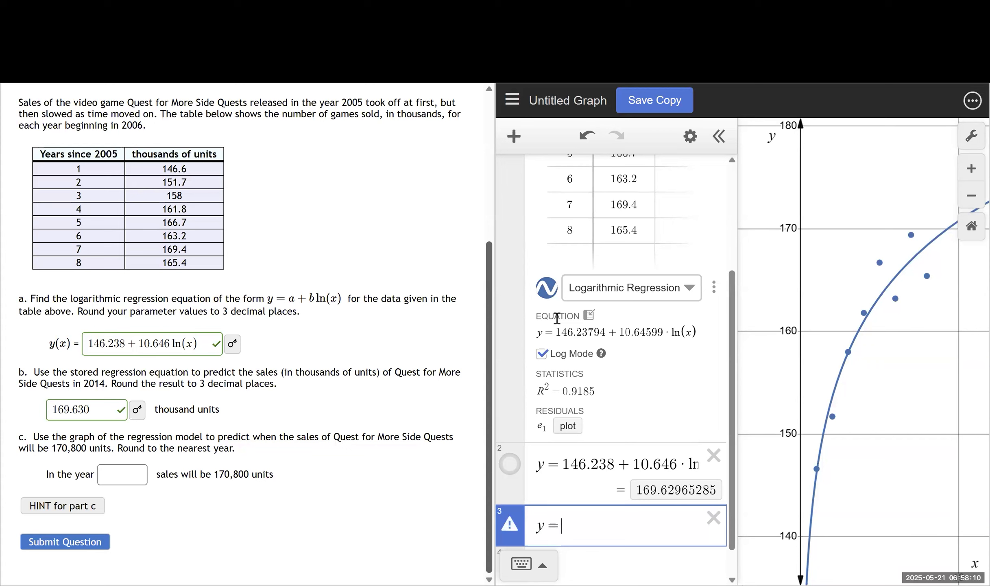
type("170.8")
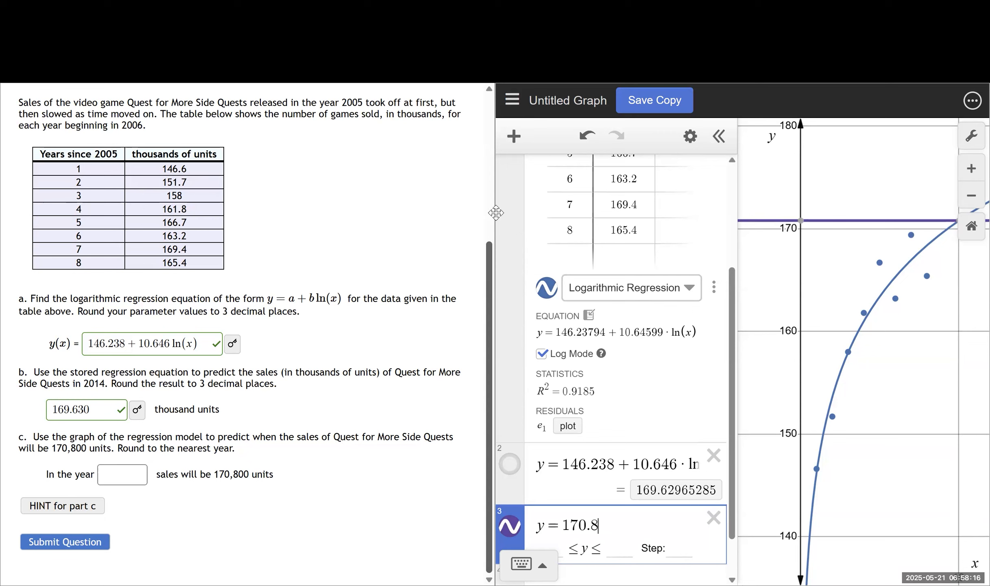
Enlarge the graph area and show the coordinates where the regression curve crosses the line y = 170.8
left_click(832, 224)
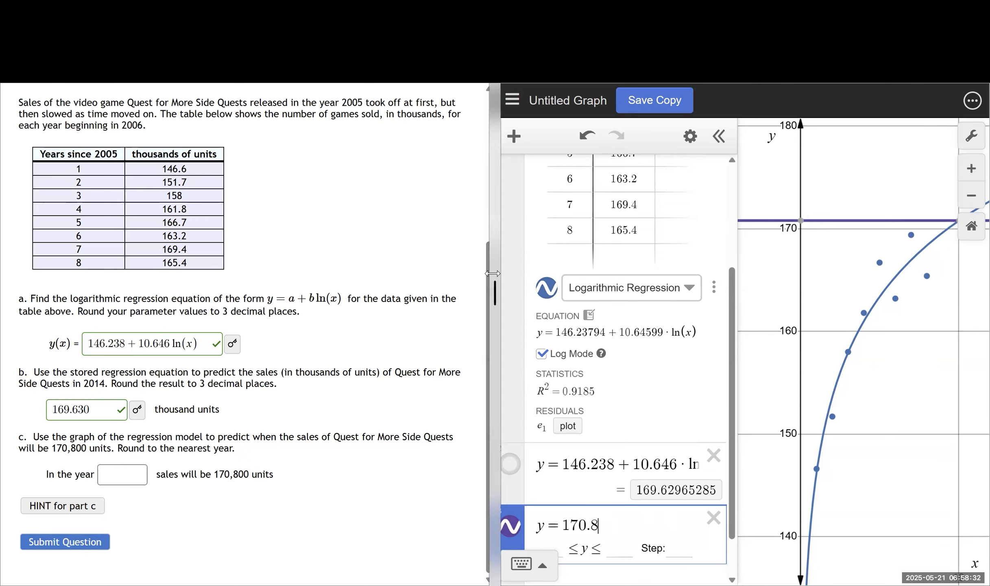
left_click_drag(492, 273, 357, 274)
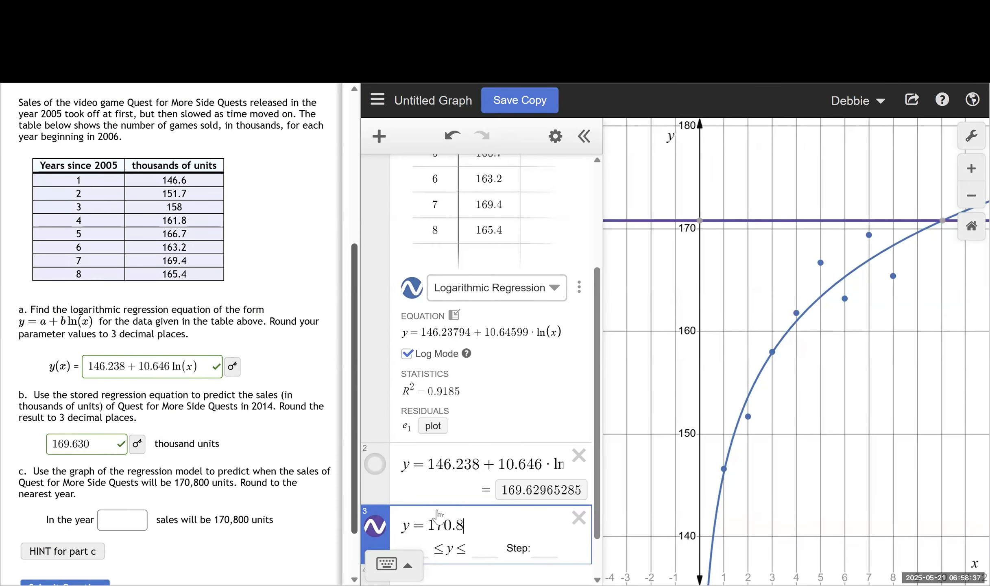
left_click_drag(959, 293, 863, 318)
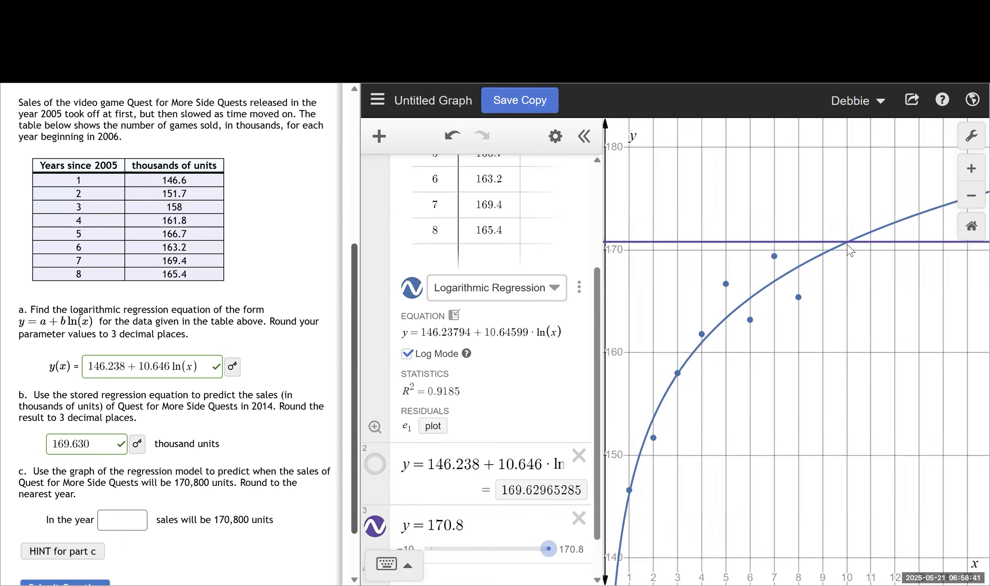
scroll(850, 251, "up", 3)
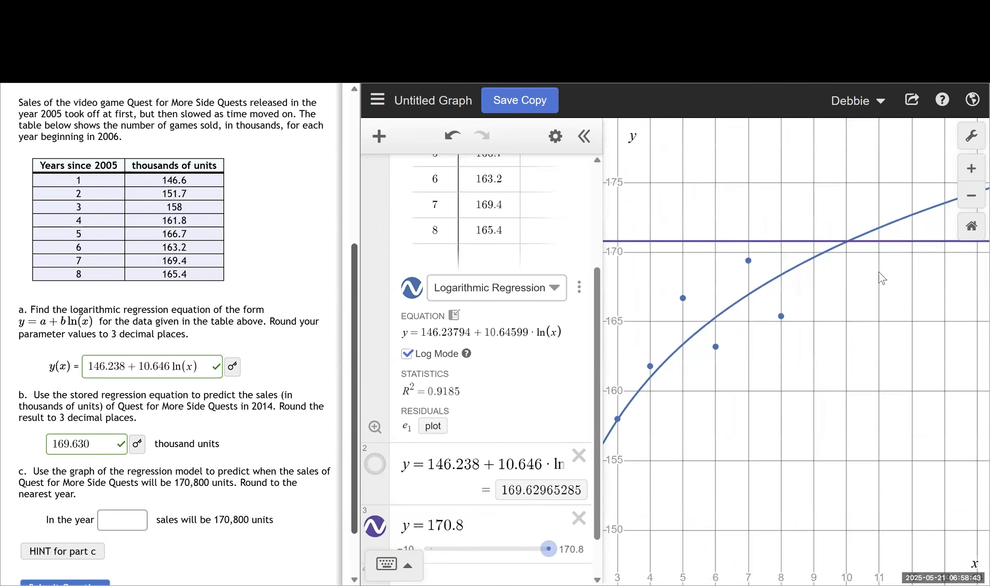
left_click(863, 246)
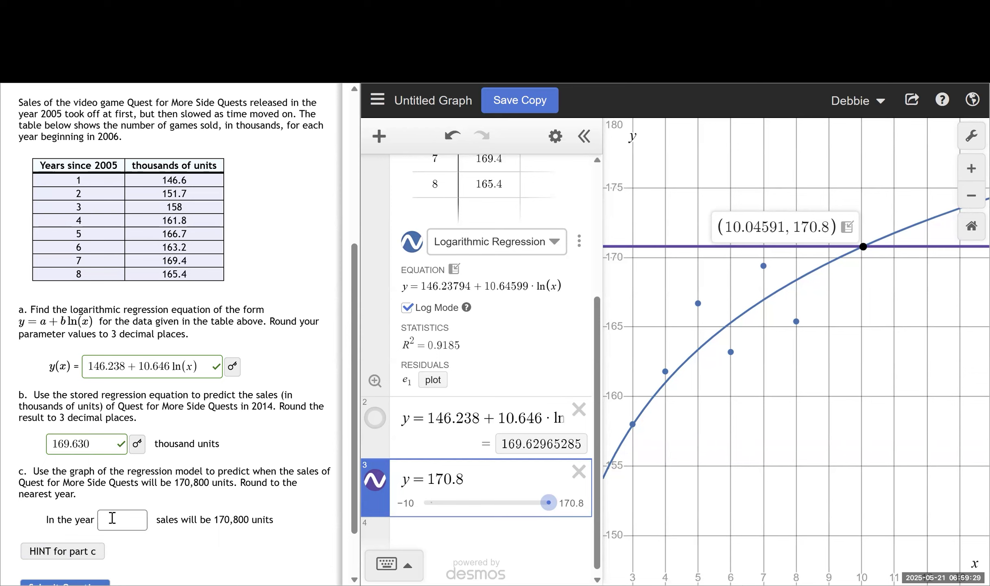
Answer part c of the homework question with the year 2015 and submit it
left_click(140, 512)
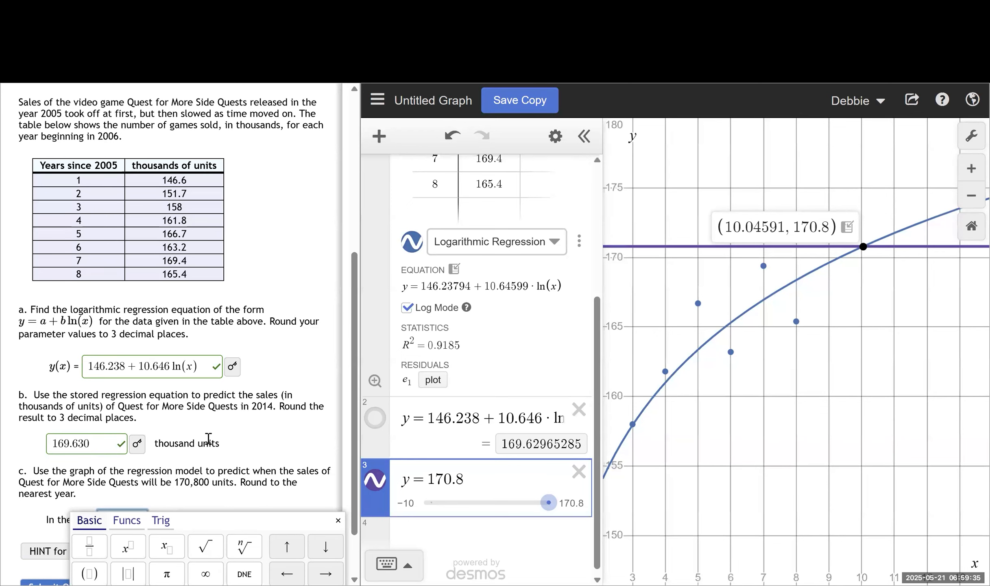
type("2015")
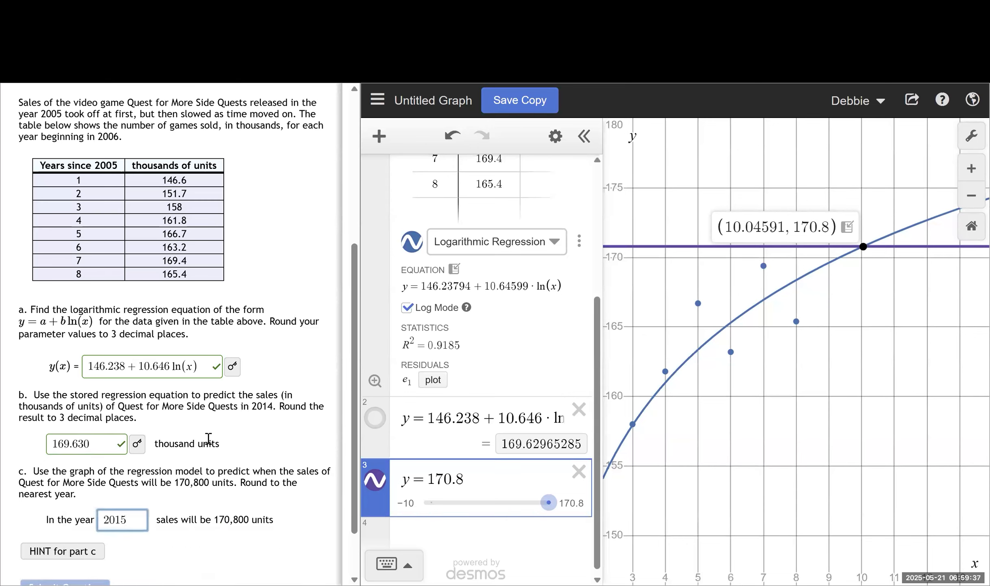
key("Return")
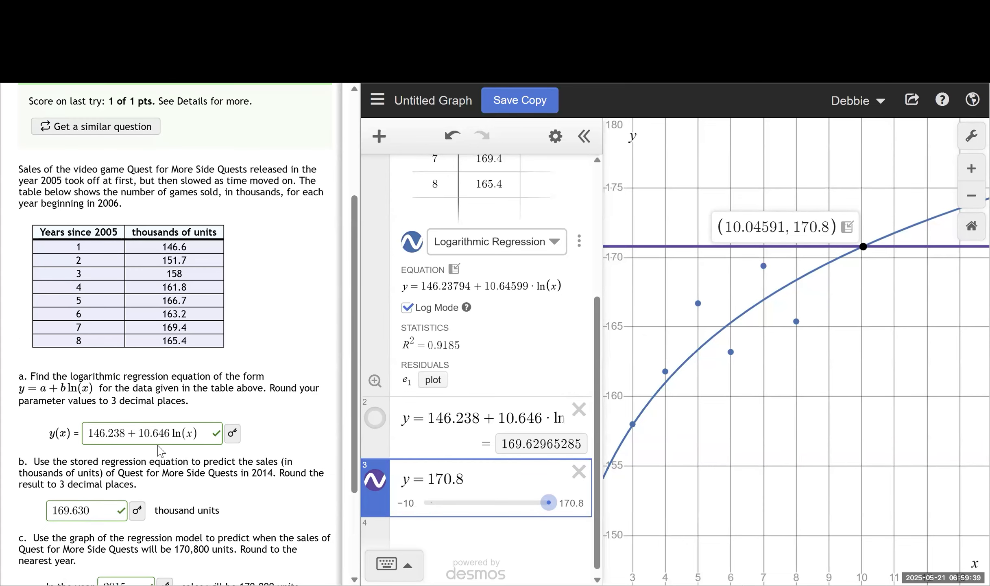